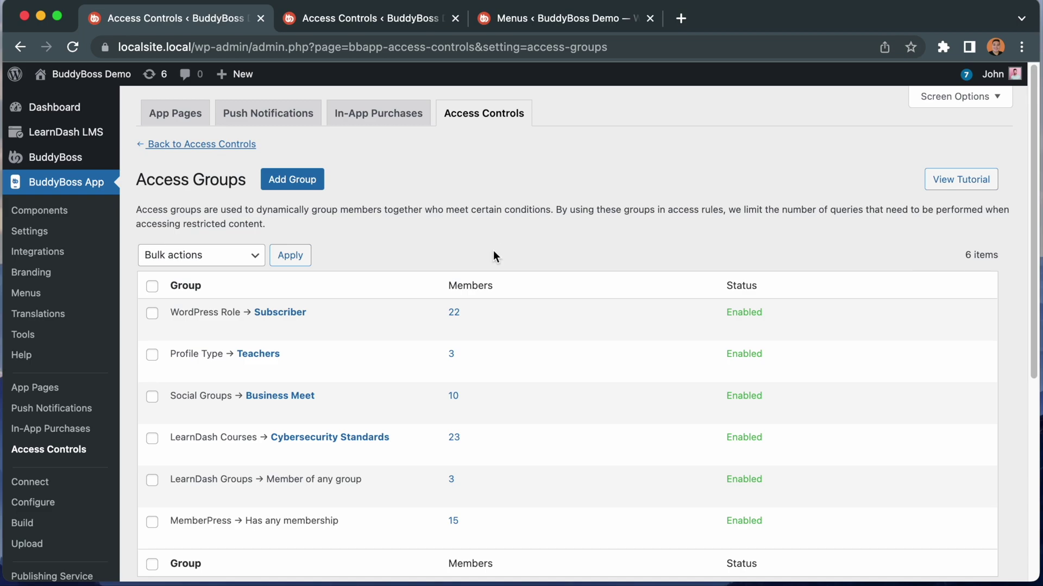
# Review the App Pages access rules, then the Tab Bar menu rules in the other browser tabs
pyautogui.moveTo(222, 330)
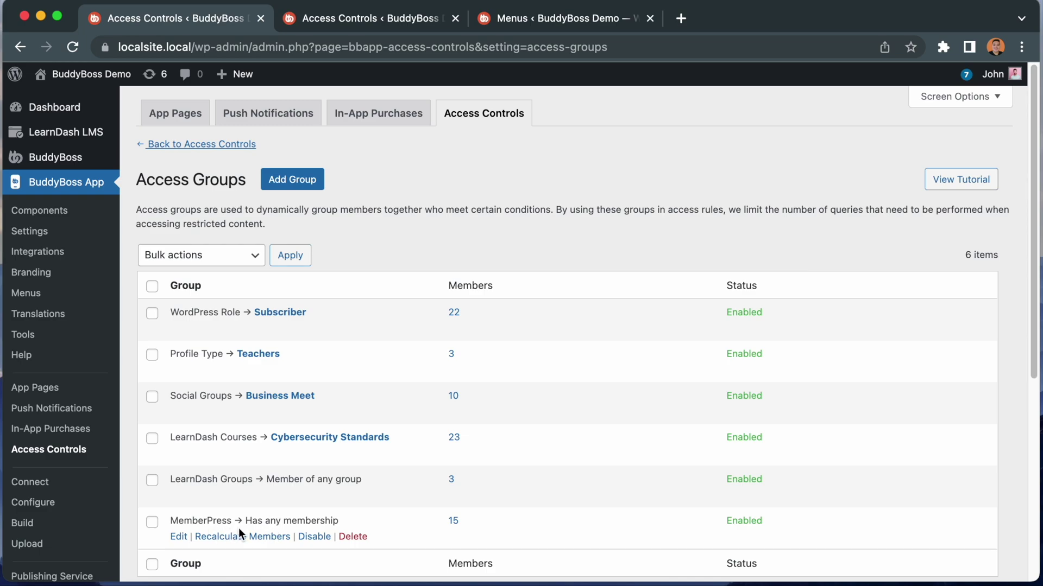
pyautogui.click(373, 25)
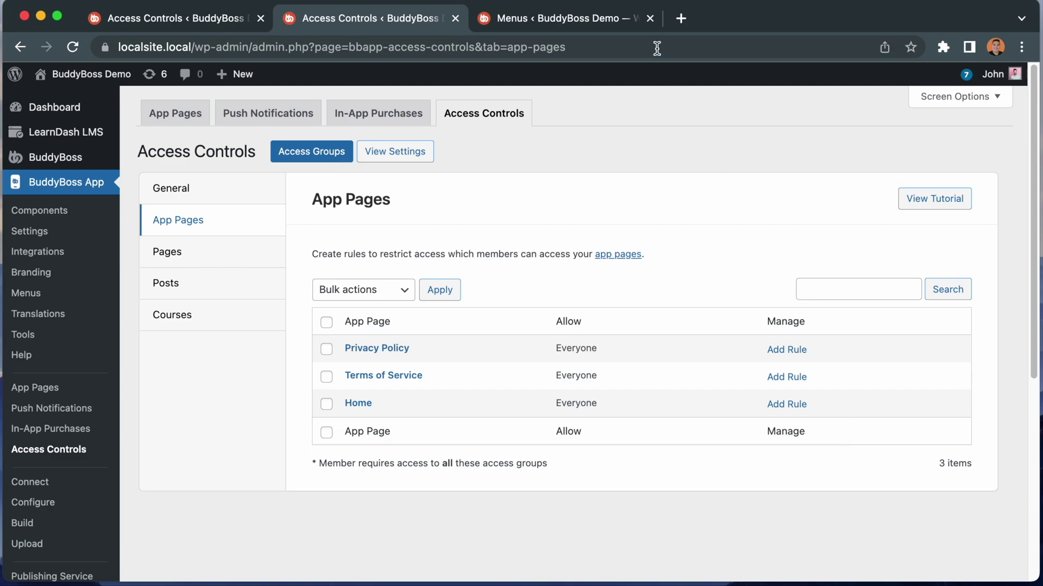
pyautogui.click(605, 21)
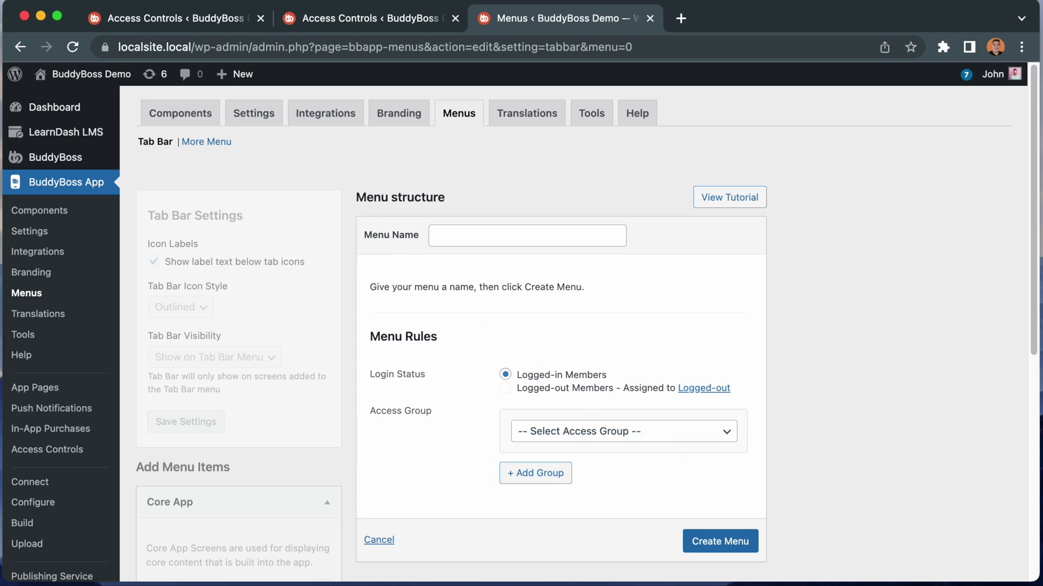
# Switch back to the first browser tab with the Access Controls page
pyautogui.click(193, 22)
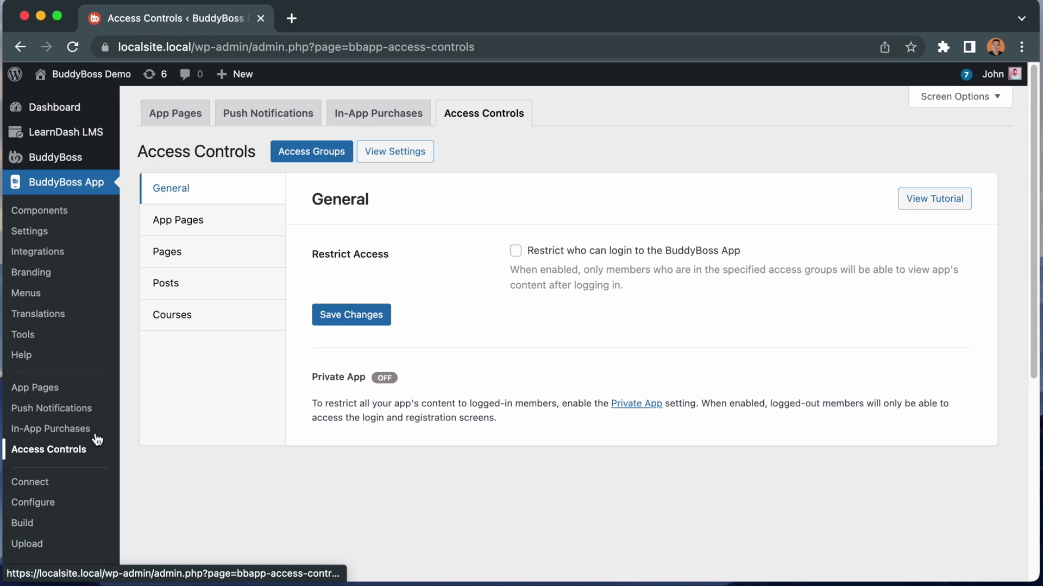
# Open the Access Groups page from Access Controls
pyautogui.click(327, 156)
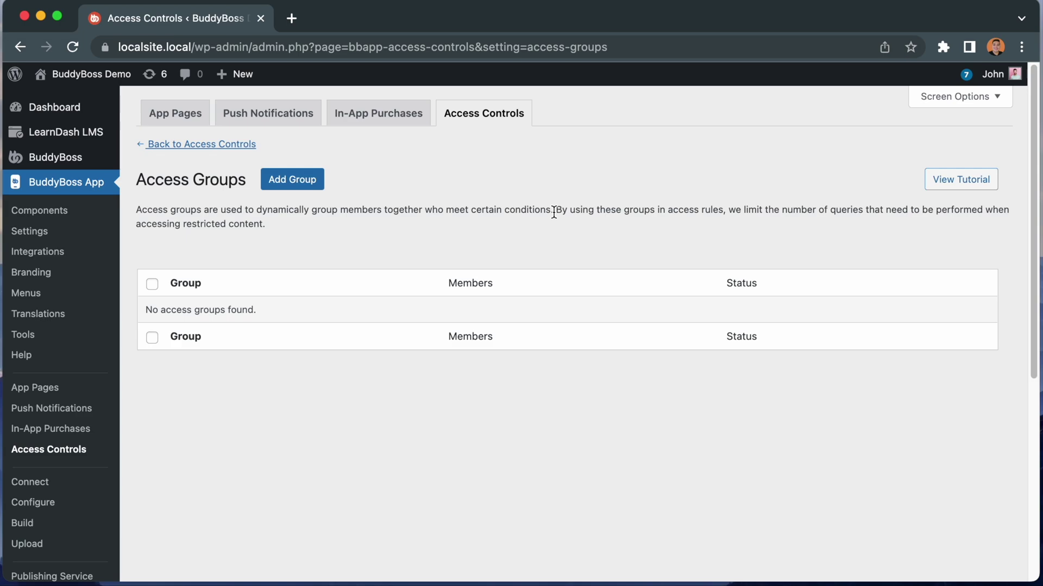
# Add and save an access group with condition Profile Type set to Teachers
pyautogui.click(307, 179)
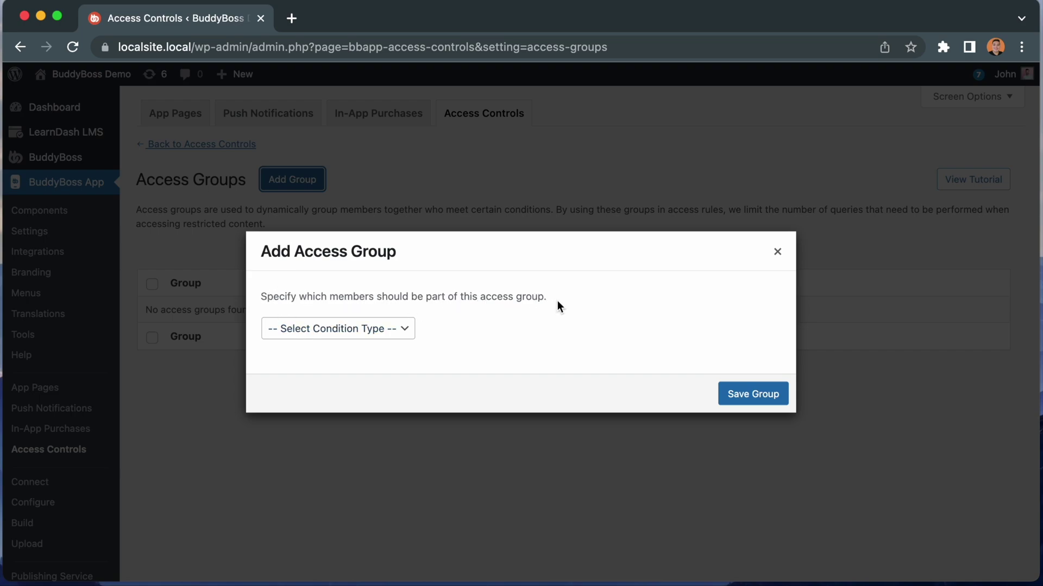
pyautogui.click(404, 333)
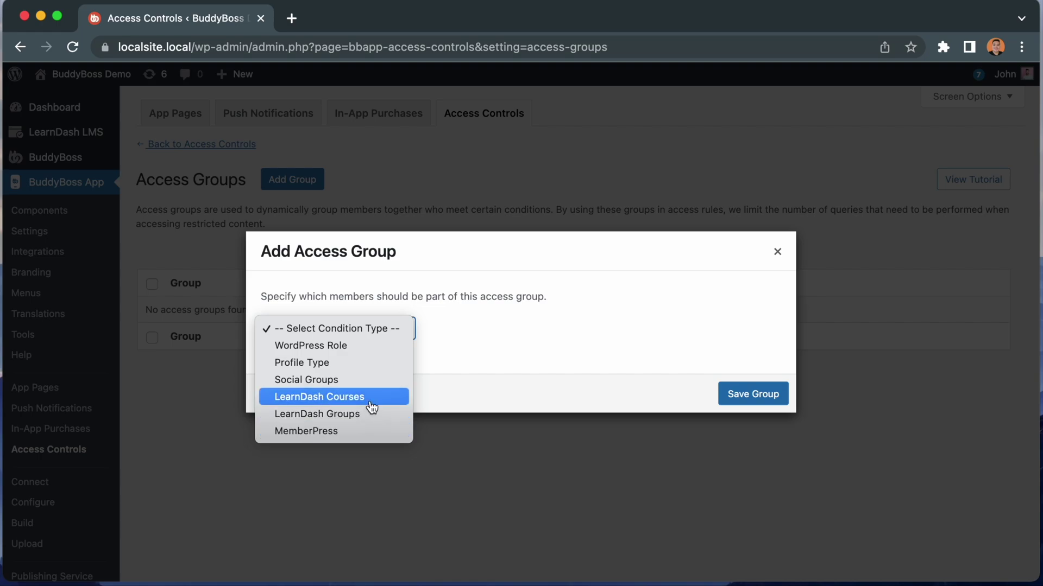
pyautogui.click(371, 362)
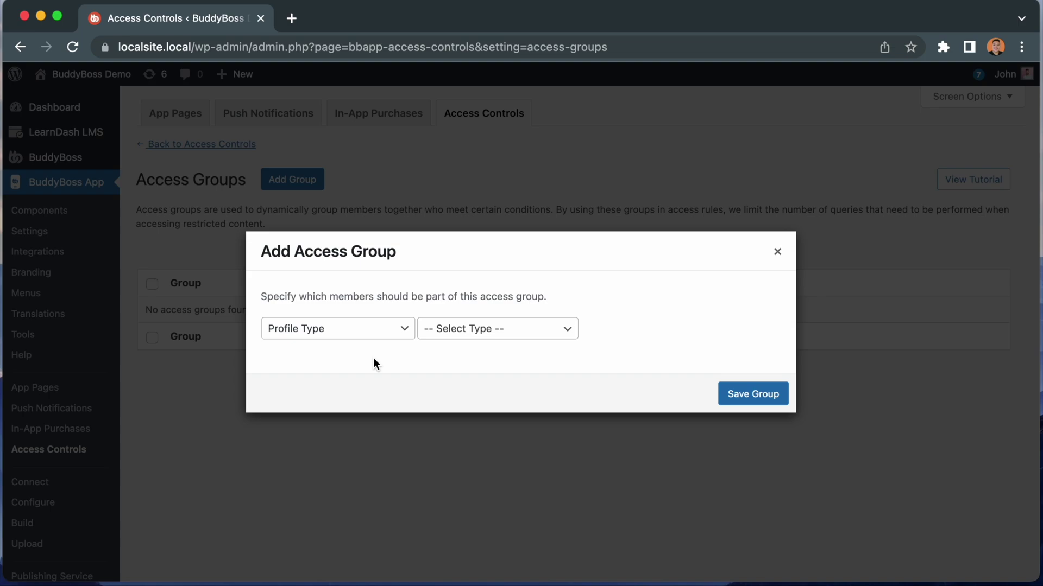
pyautogui.click(494, 335)
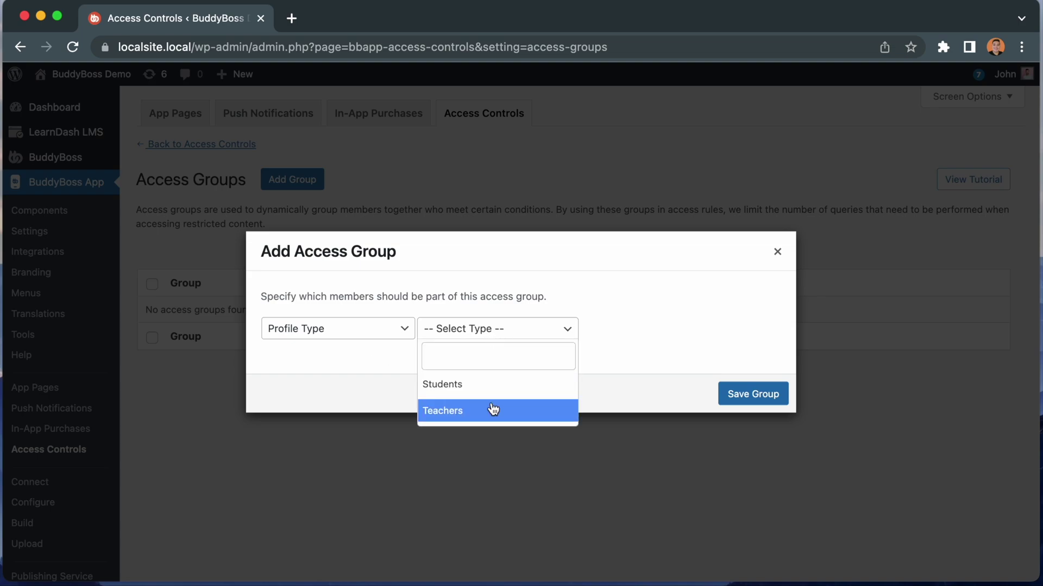
pyautogui.click(493, 410)
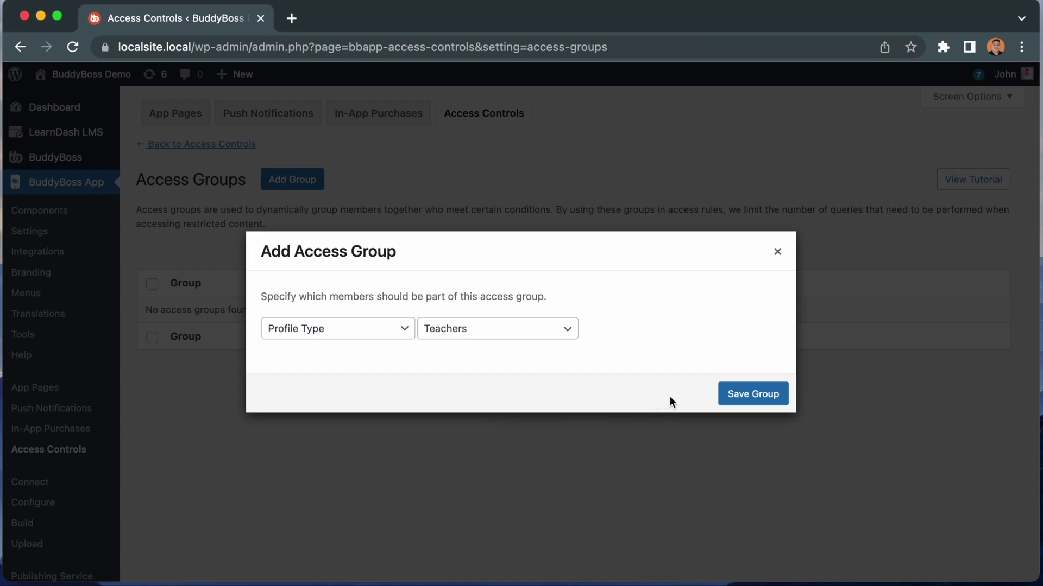
pyautogui.click(764, 395)
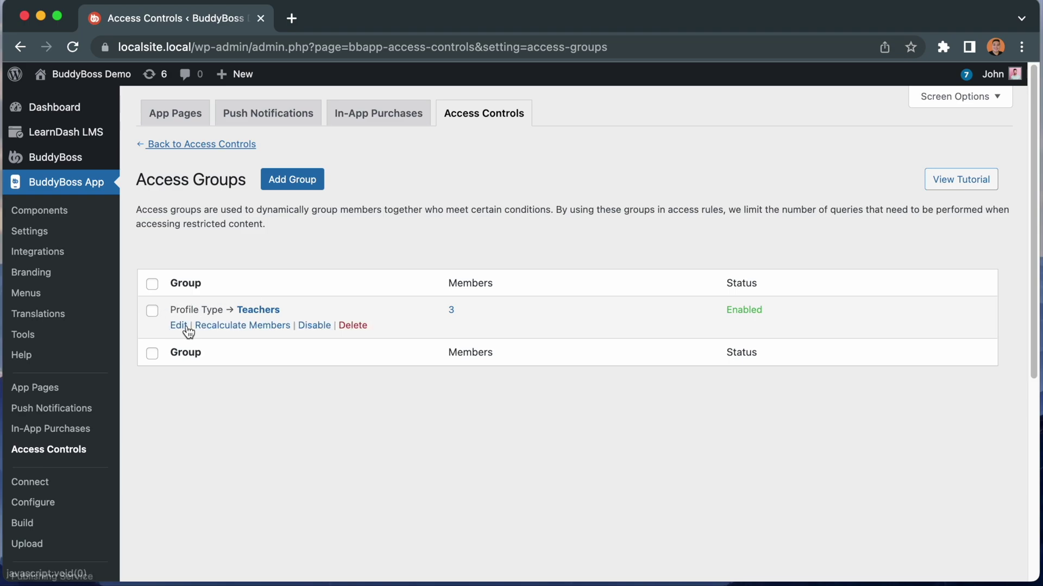
# Recalculate the Teachers group's members and check its 3-member list
pyautogui.moveTo(217, 331)
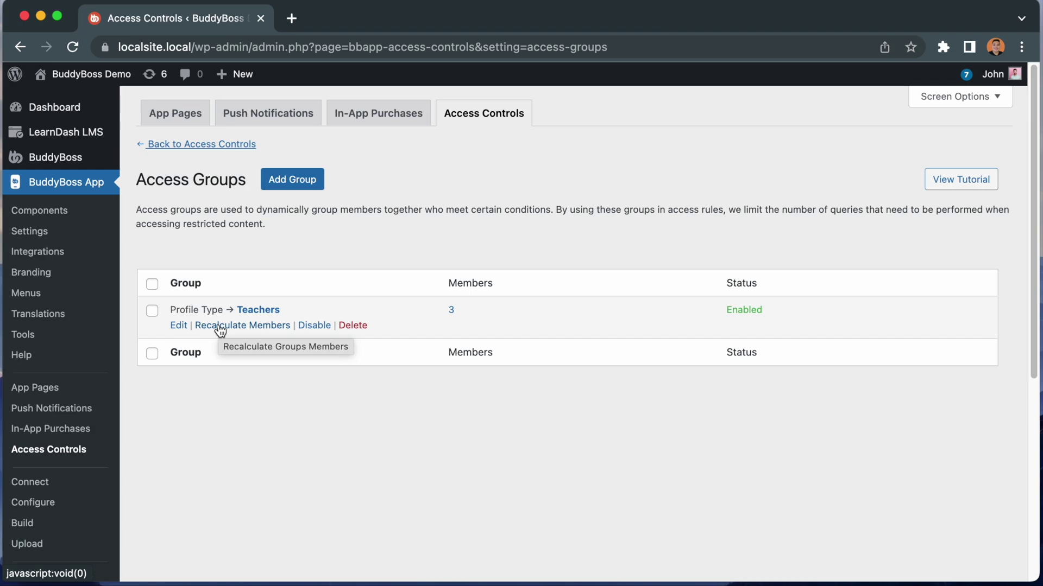
pyautogui.click(220, 327)
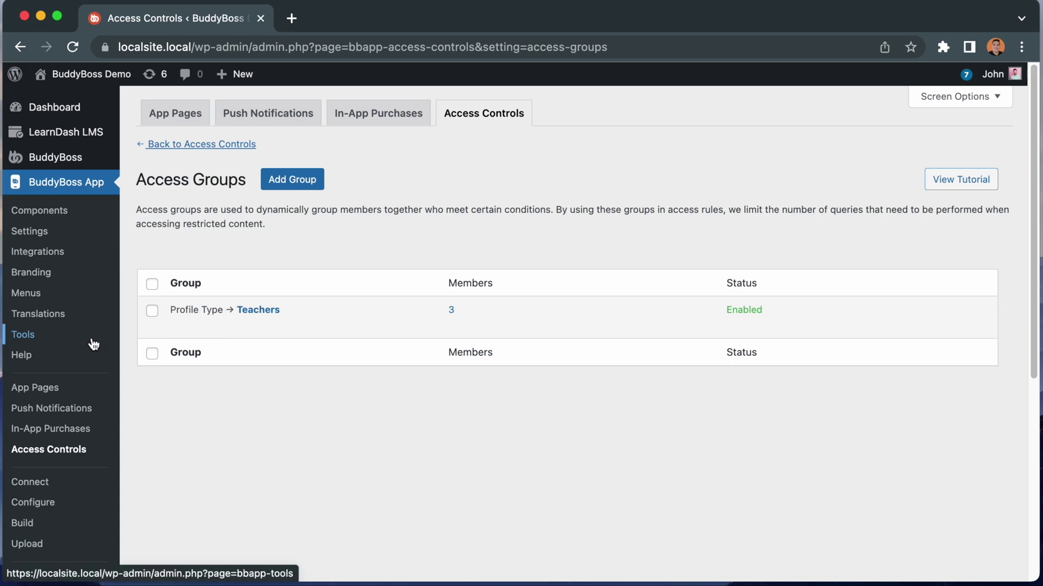
pyautogui.click(451, 309)
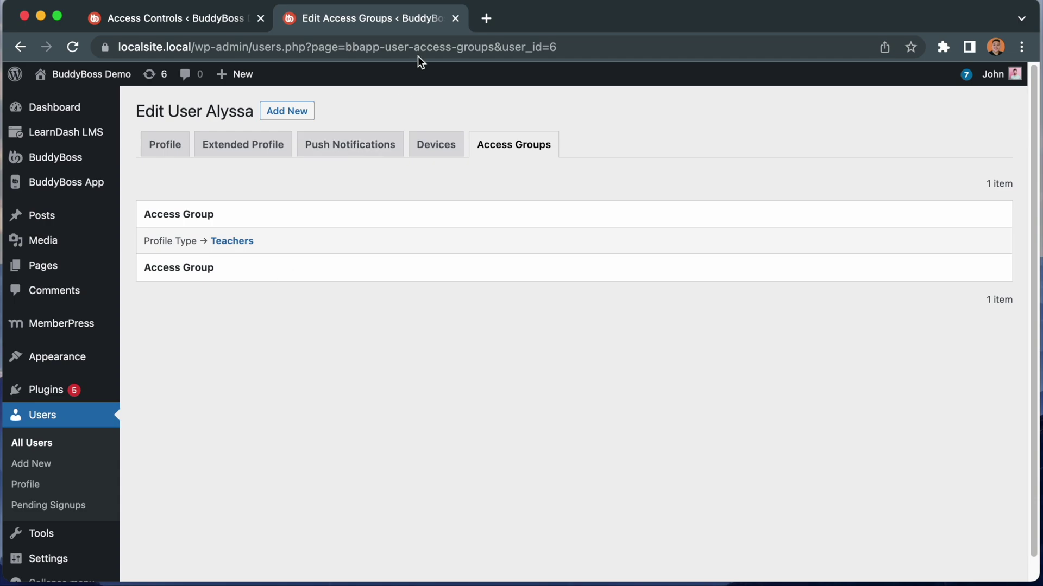
pyautogui.click(456, 17)
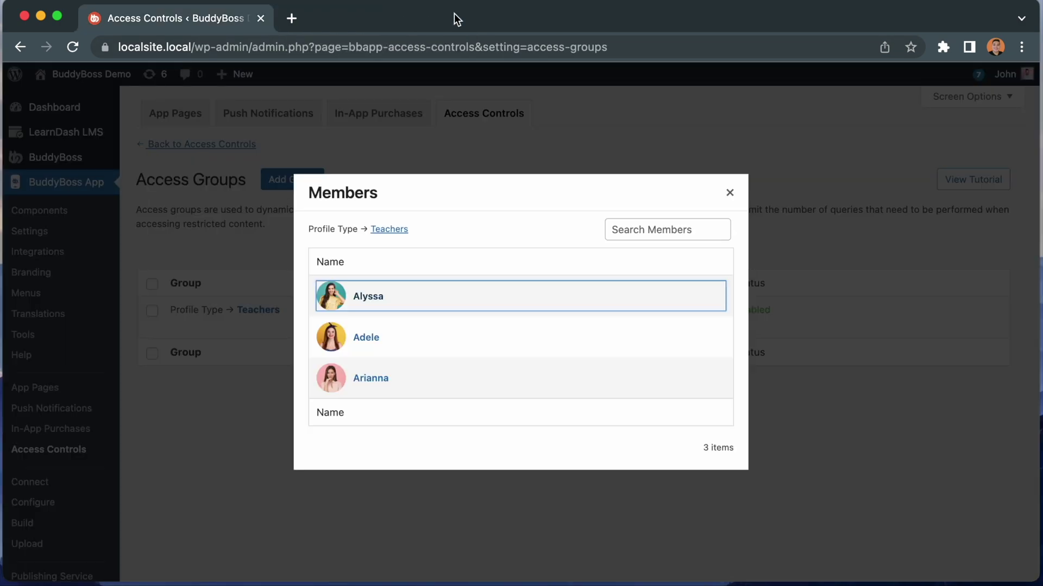
pyautogui.click(729, 193)
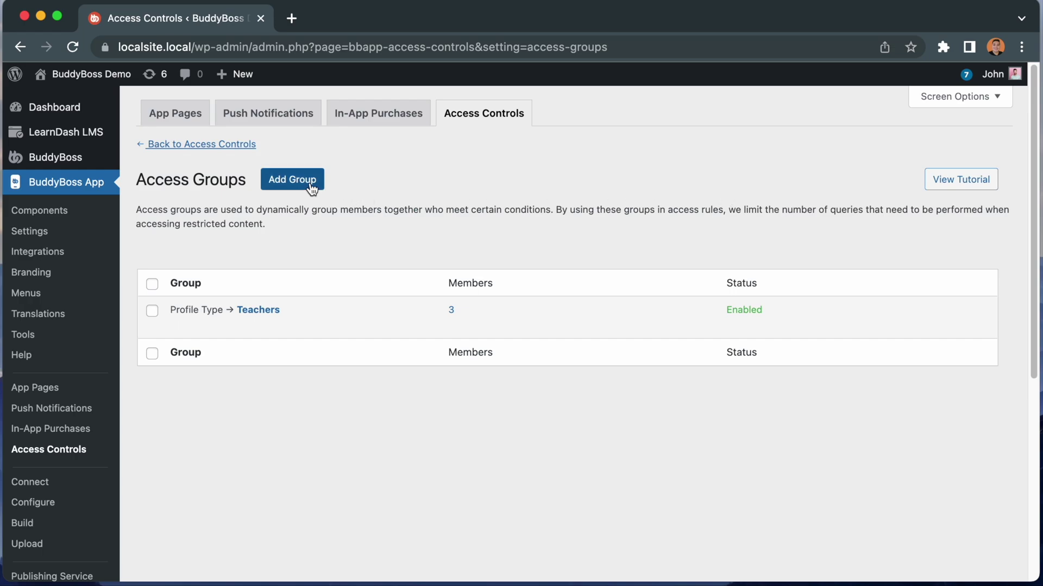
# Save a LearnDash Courses group for members enrolled in the Cybersecurity Standards course
pyautogui.click(286, 182)
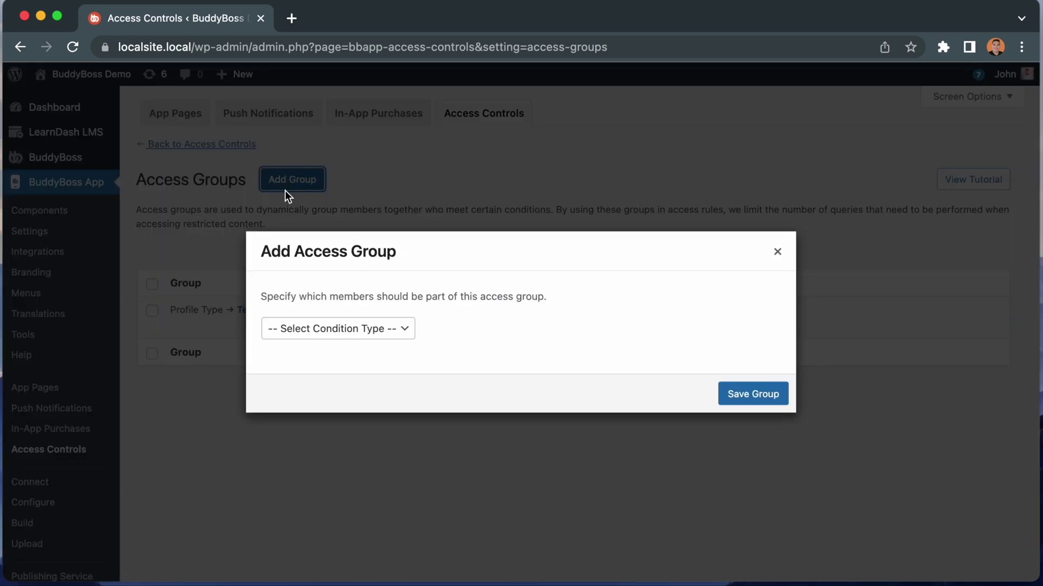
pyautogui.click(323, 328)
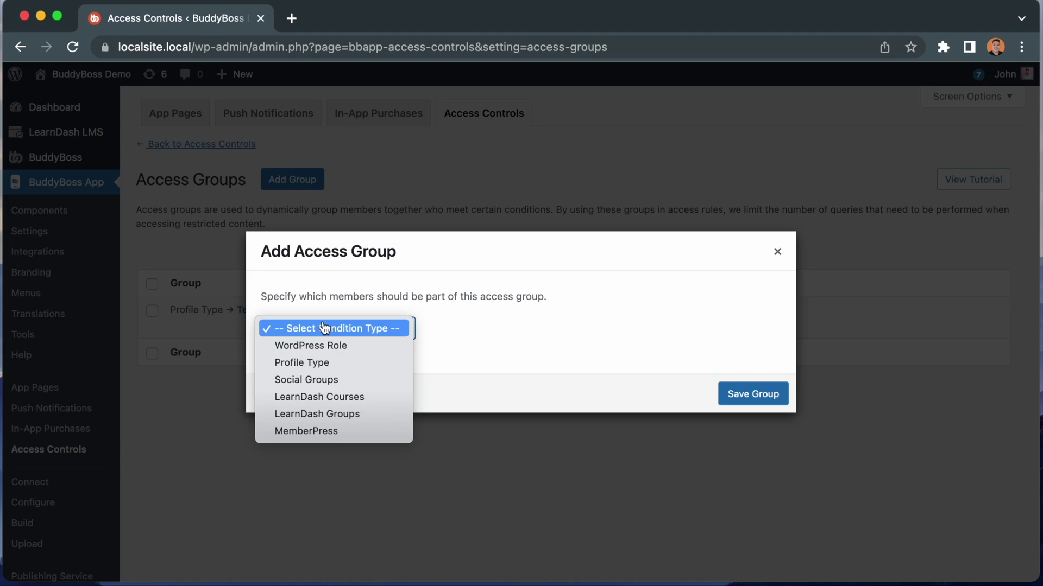
pyautogui.click(339, 397)
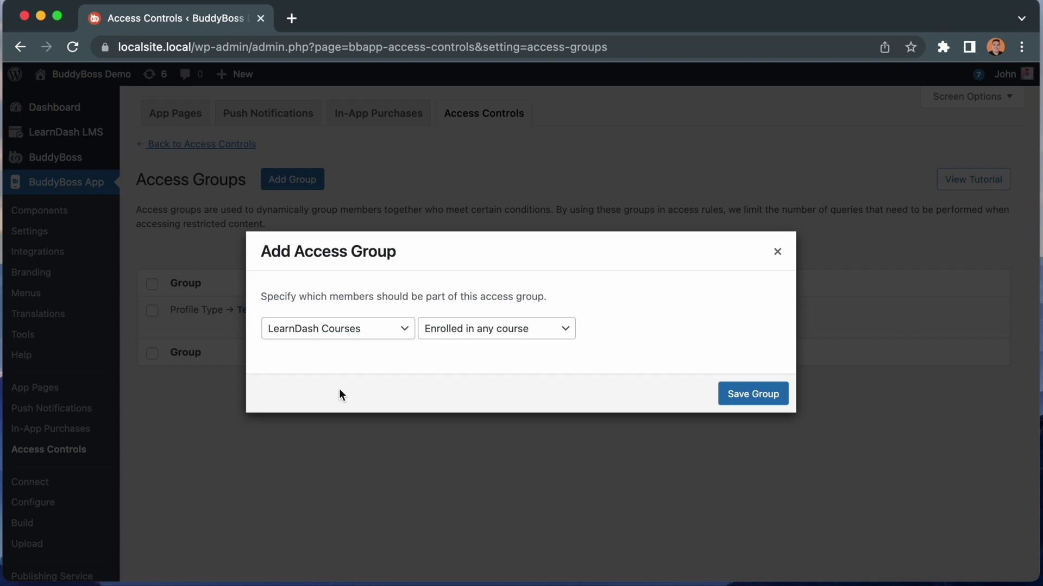
pyautogui.click(506, 332)
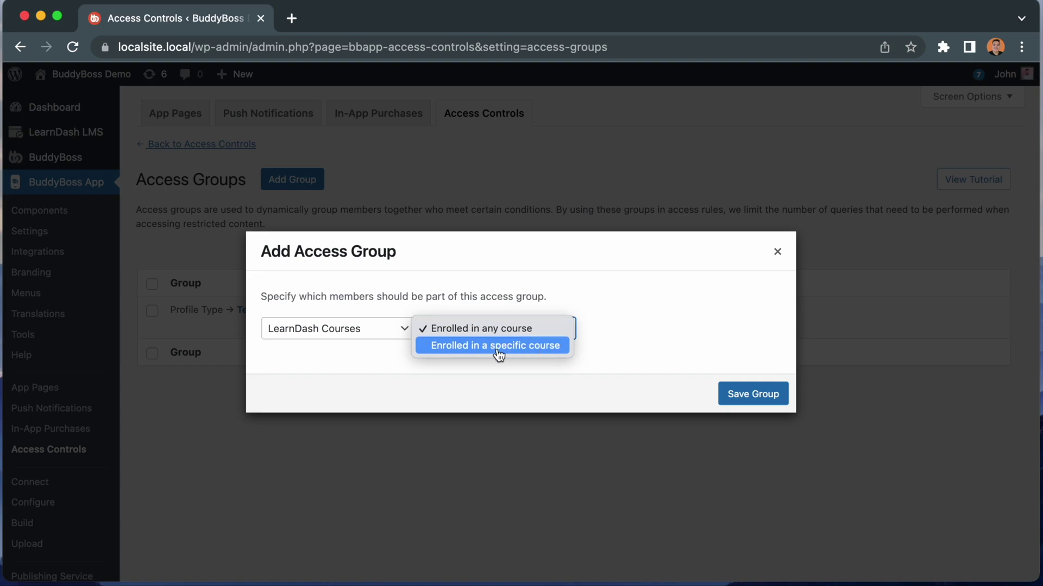
pyautogui.click(527, 351)
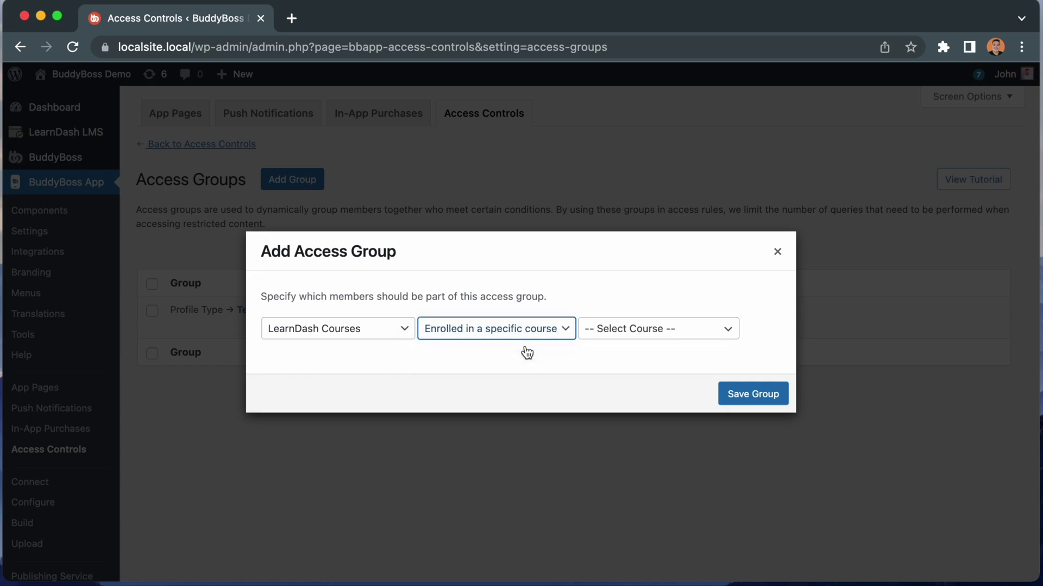
pyautogui.click(634, 332)
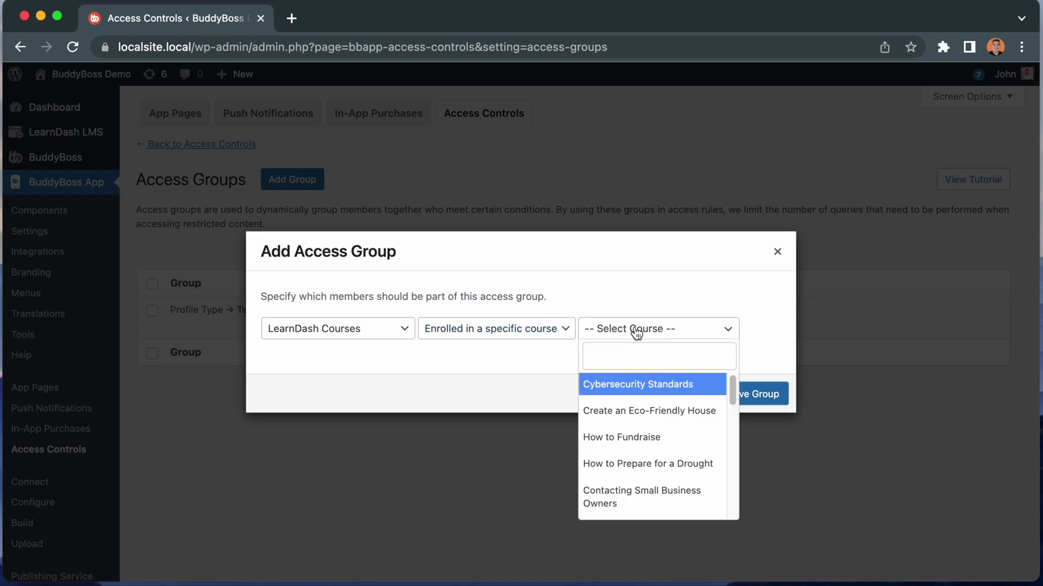
pyautogui.click(639, 382)
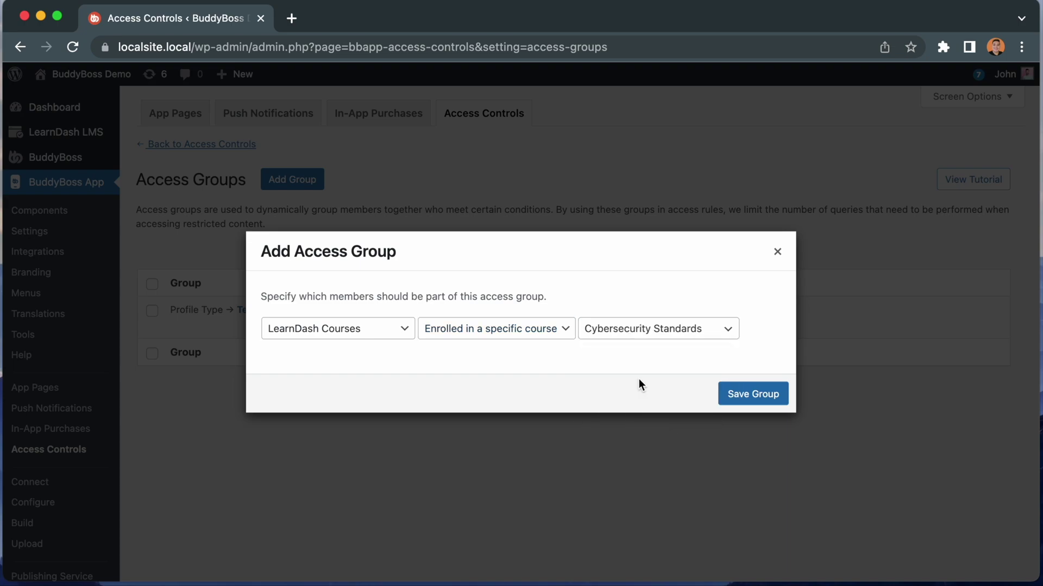
pyautogui.click(776, 400)
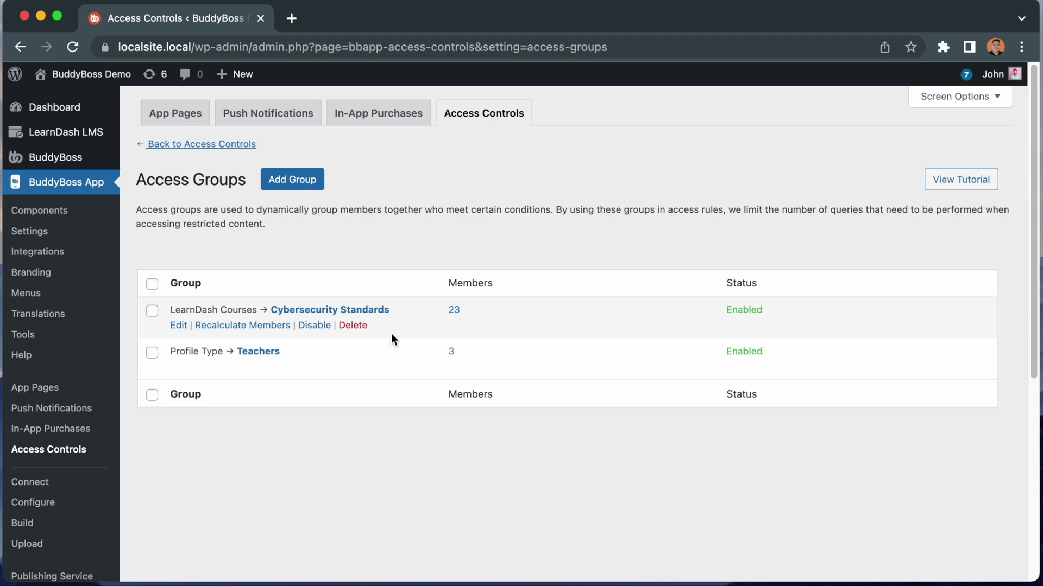
# Save a MemberPress access group with the rule 'Has any membership'
pyautogui.click(290, 180)
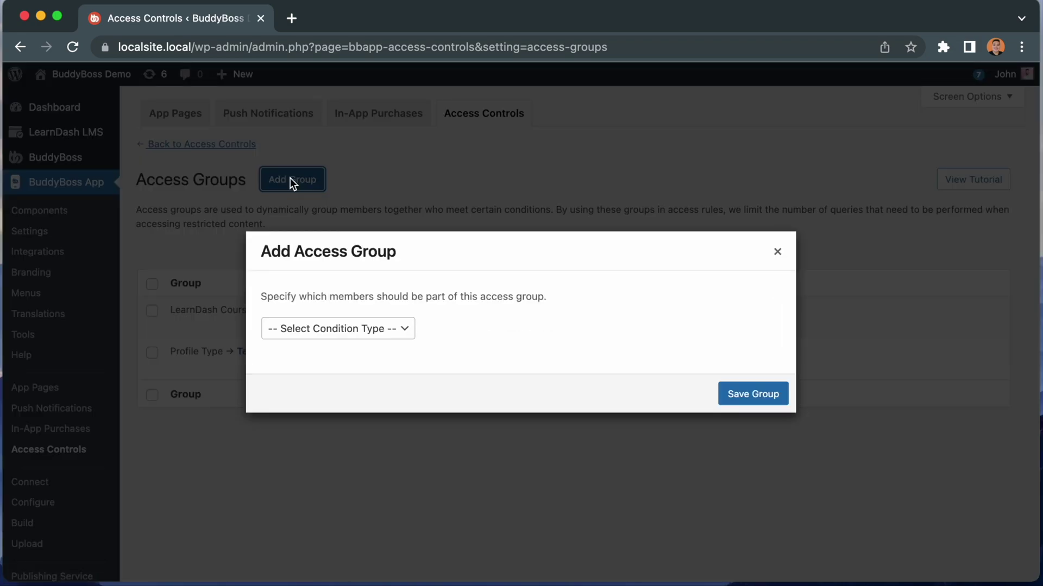
pyautogui.click(344, 329)
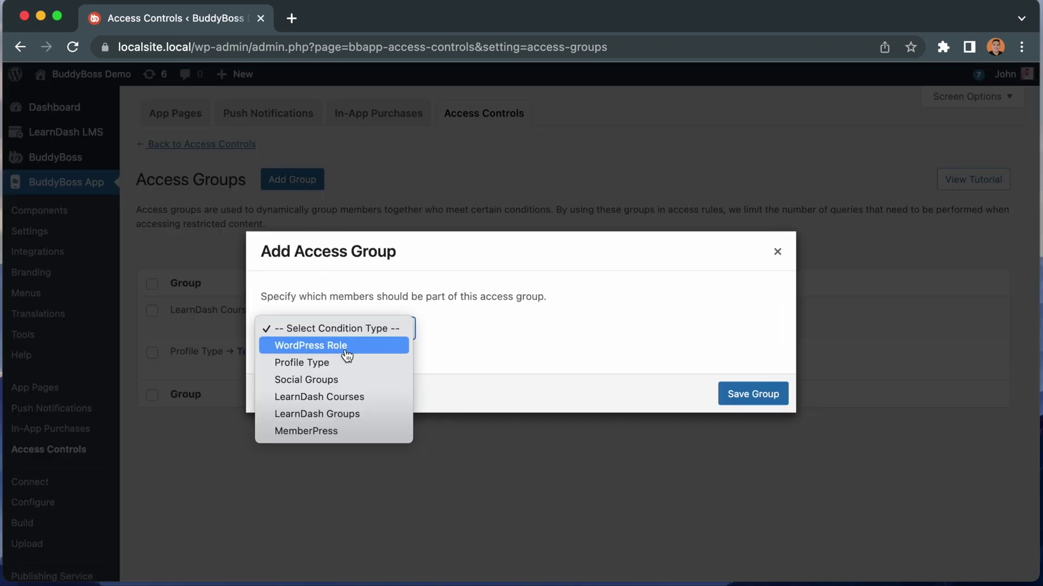
pyautogui.click(342, 431)
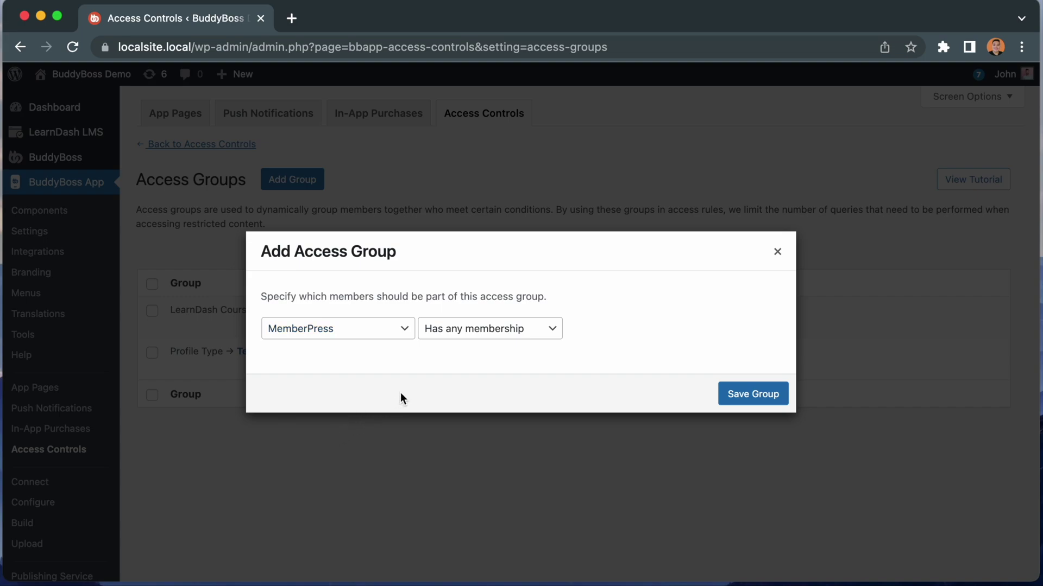
pyautogui.click(500, 341)
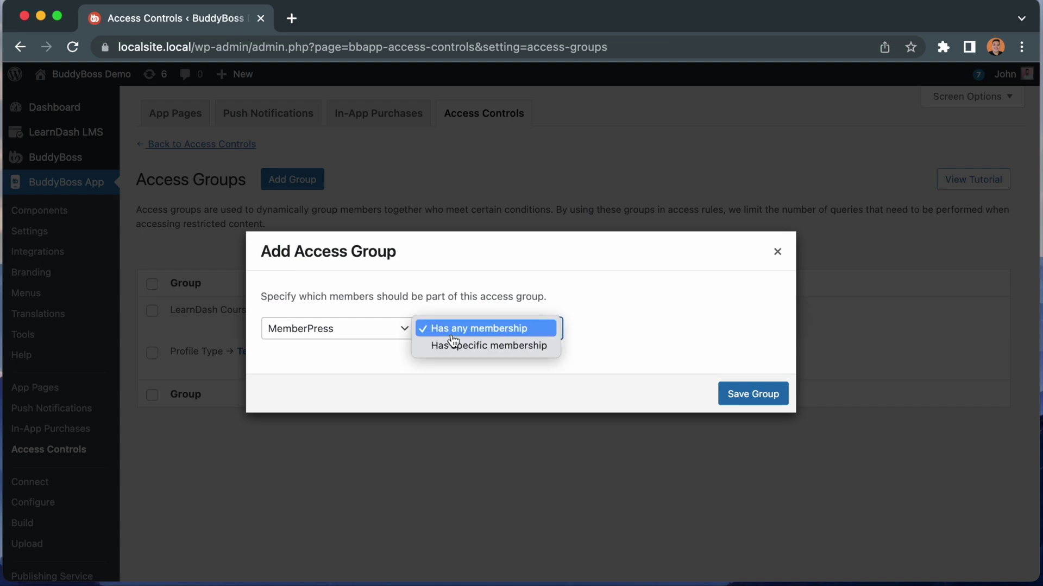
pyautogui.click(522, 347)
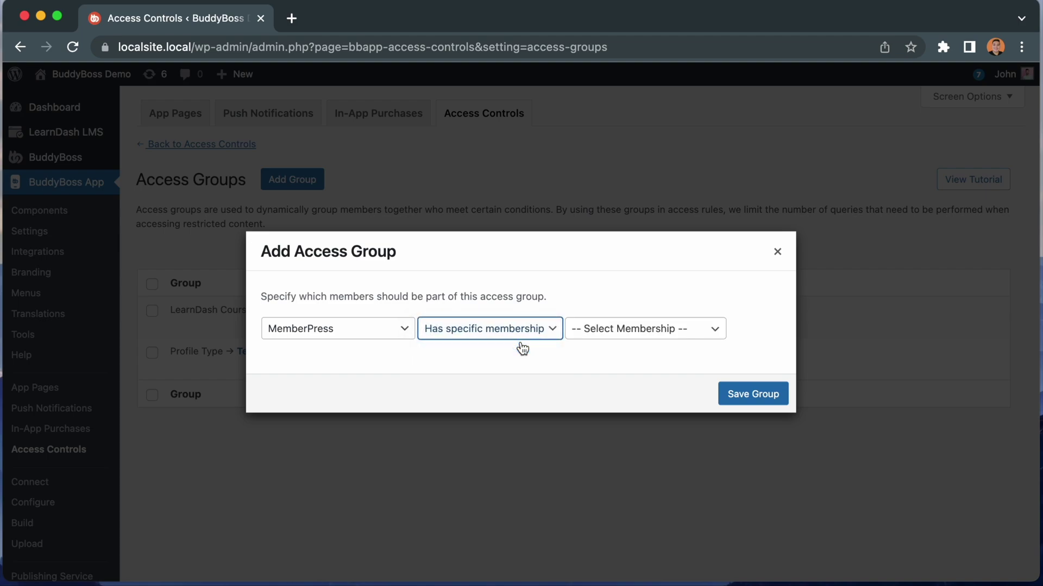
pyautogui.click(646, 332)
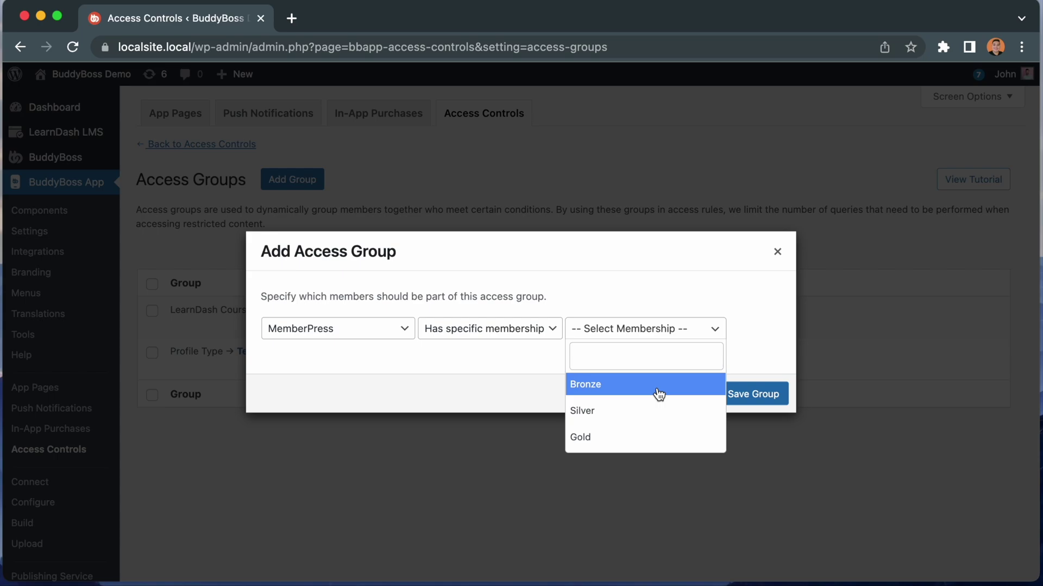
pyautogui.click(495, 328)
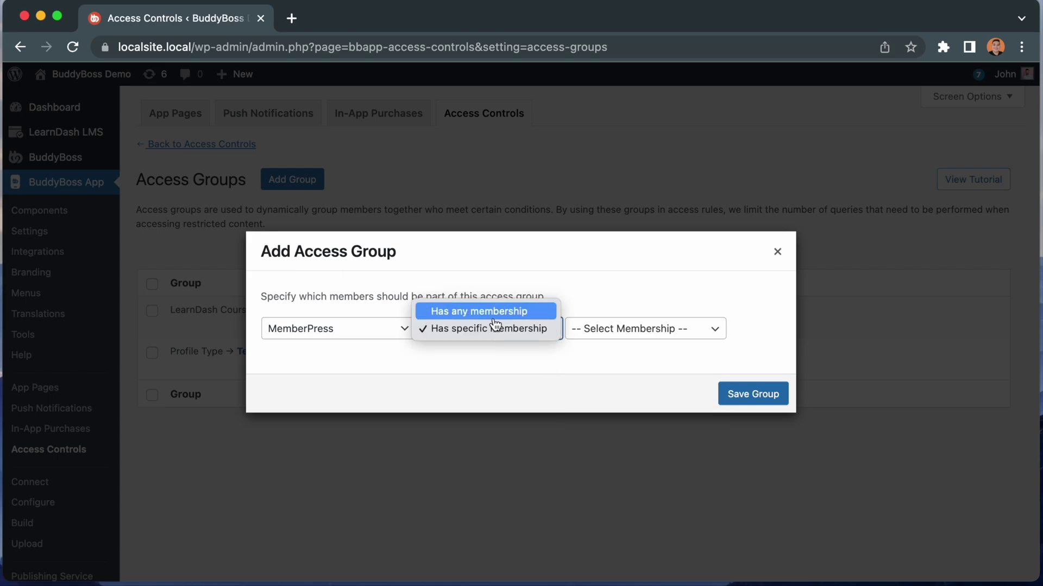
pyautogui.click(494, 317)
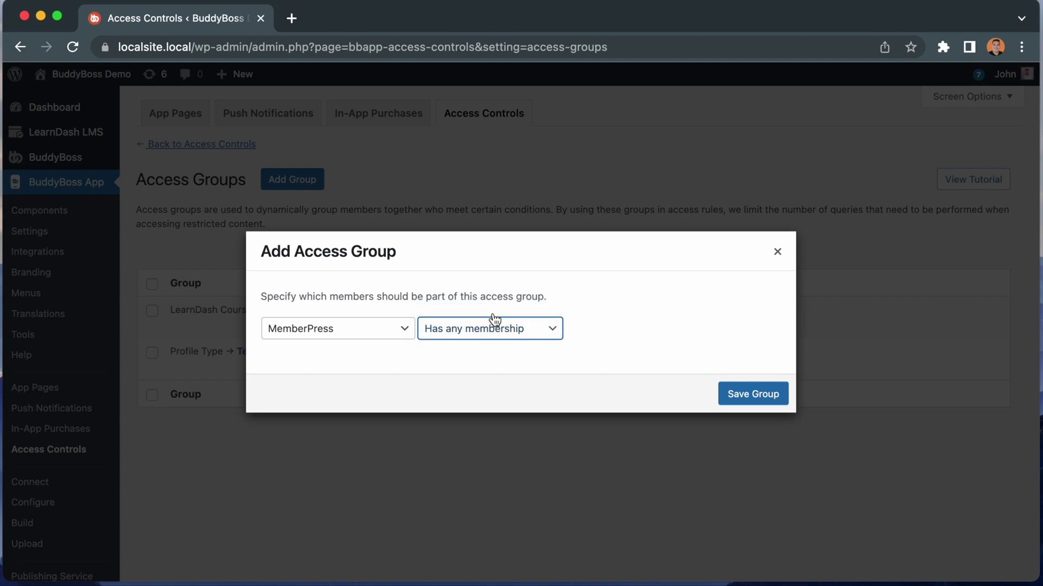
pyautogui.click(731, 392)
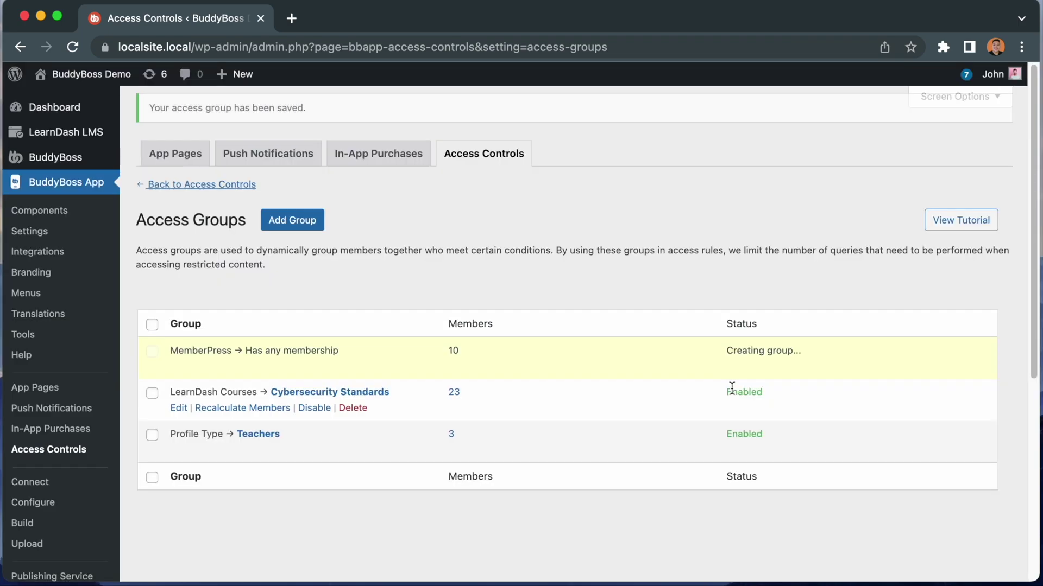